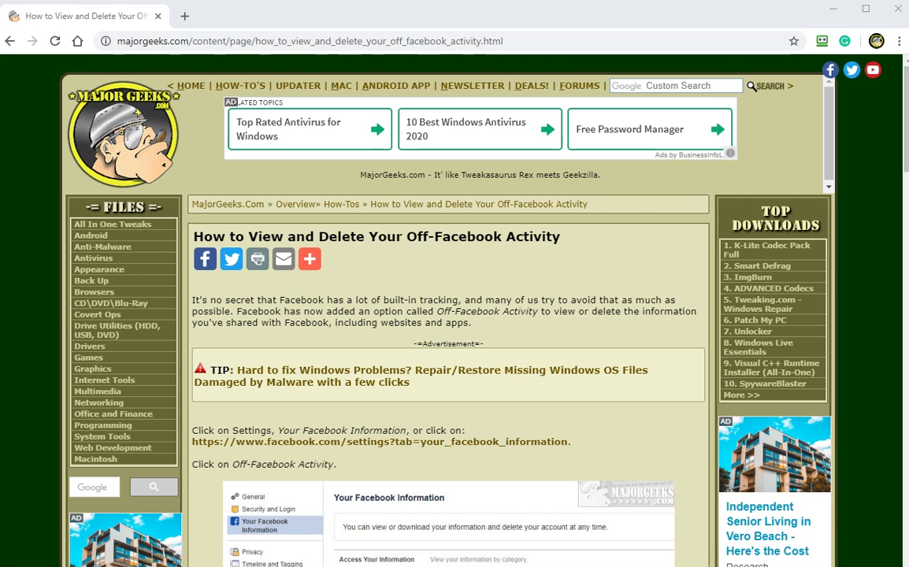
# Follow the article's link to Your Facebook Information, open Off-Facebook Activity, and expand its additional options
pyautogui.scroll(-1, 454, 315)
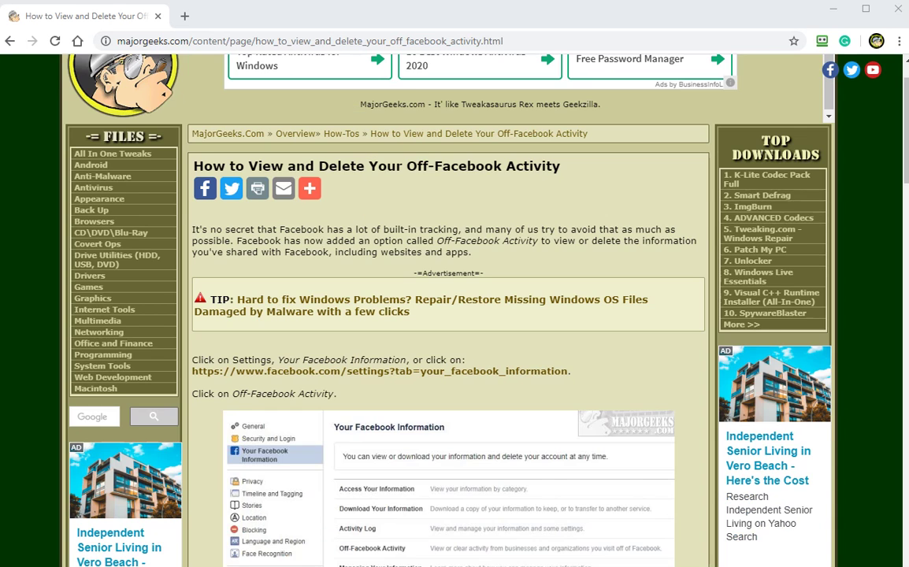
pyautogui.scroll(-1, 454, 315)
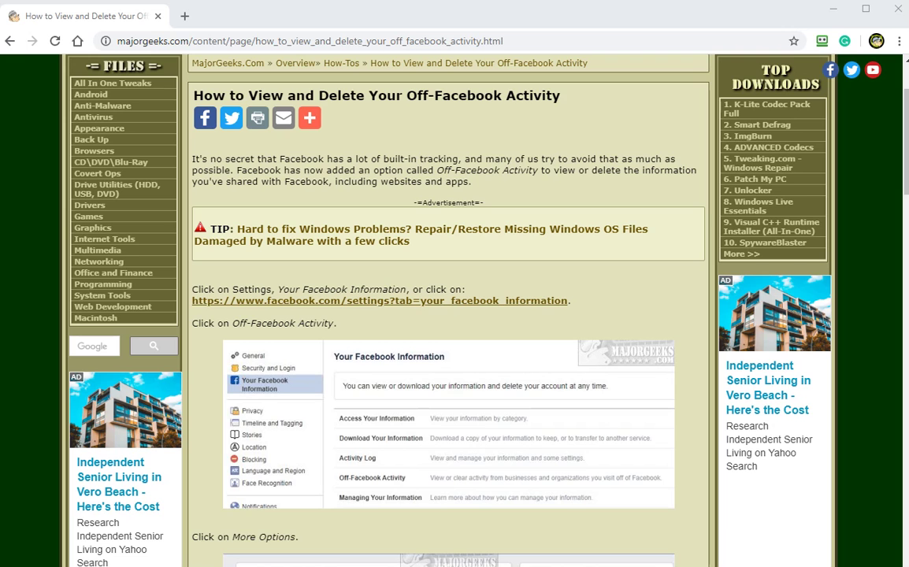
pyautogui.click(378, 301)
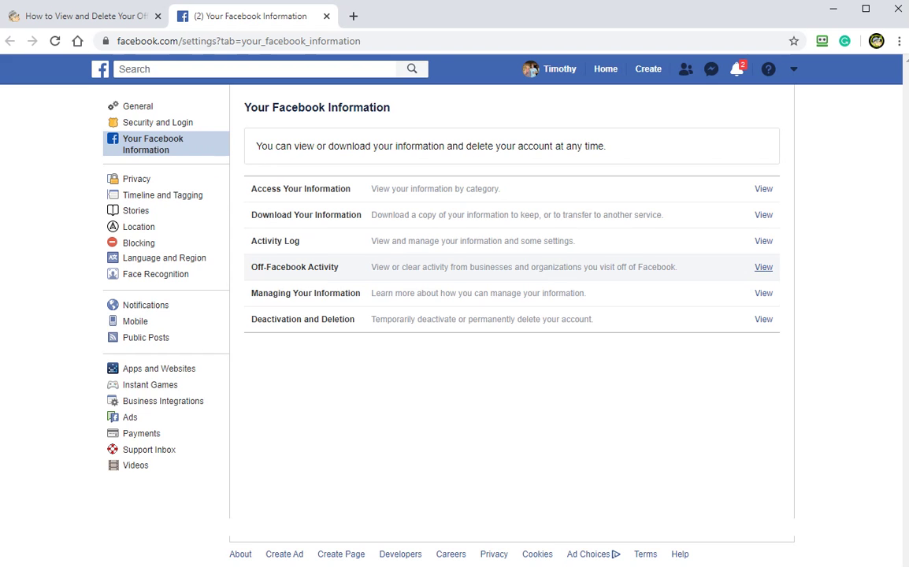
pyautogui.click(763, 267)
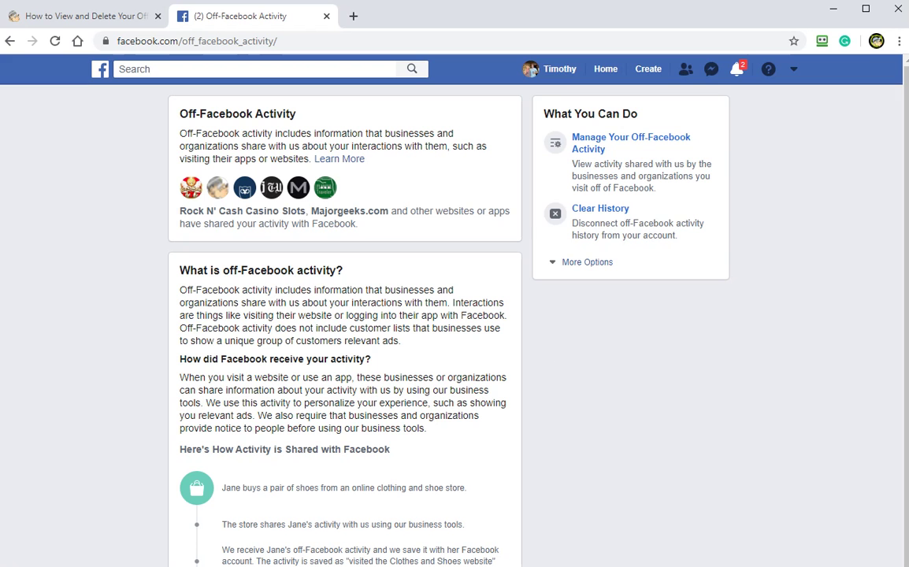
pyautogui.click(587, 262)
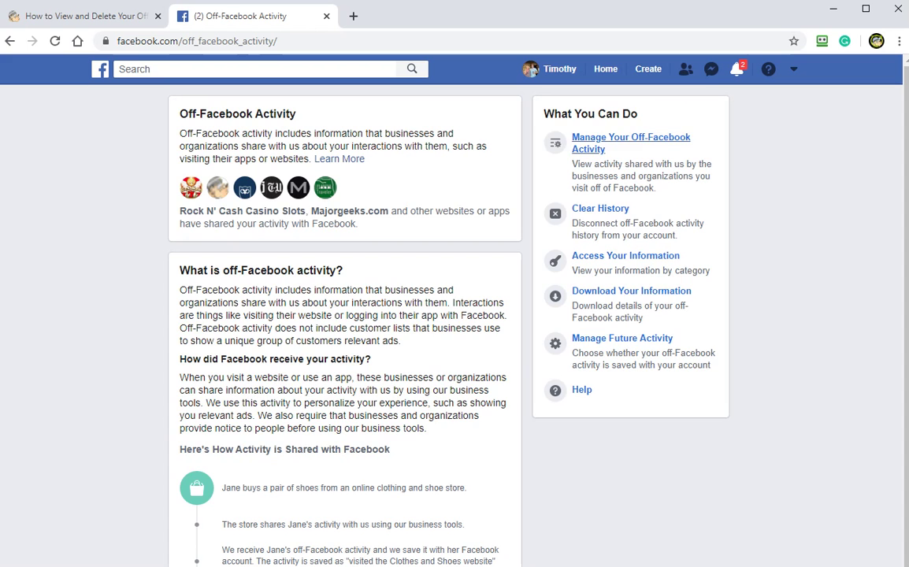
# View the off-Facebook activity list and the Clear History confirmation, cancelling without clearing anything
pyautogui.click(631, 138)
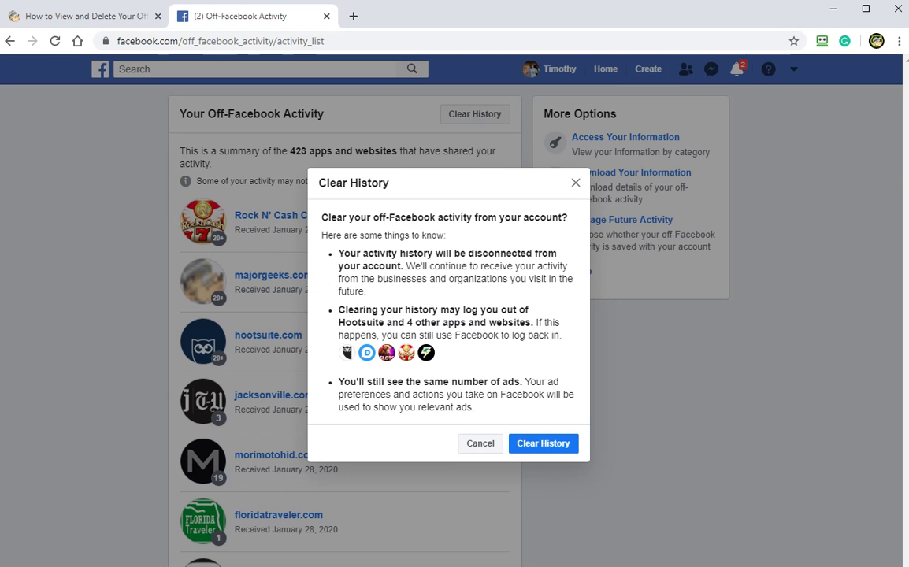
pyautogui.press('Escape')
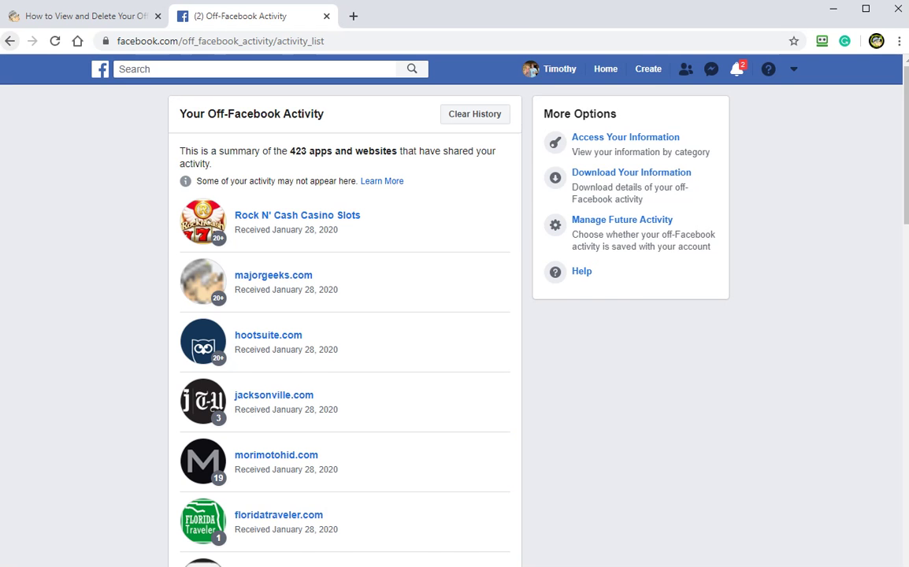
pyautogui.hotkey('alt', 'Left')
pyautogui.click(599, 208)
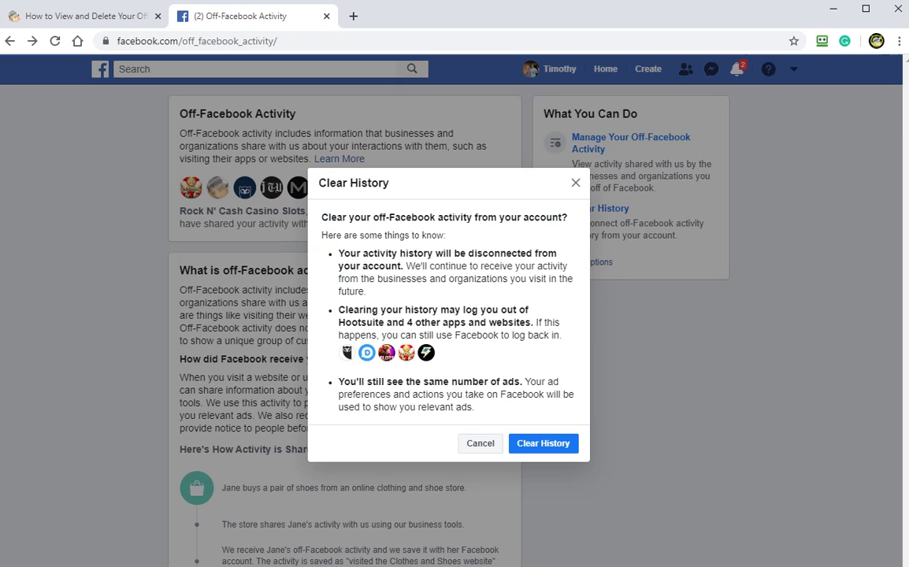
pyautogui.press('Escape')
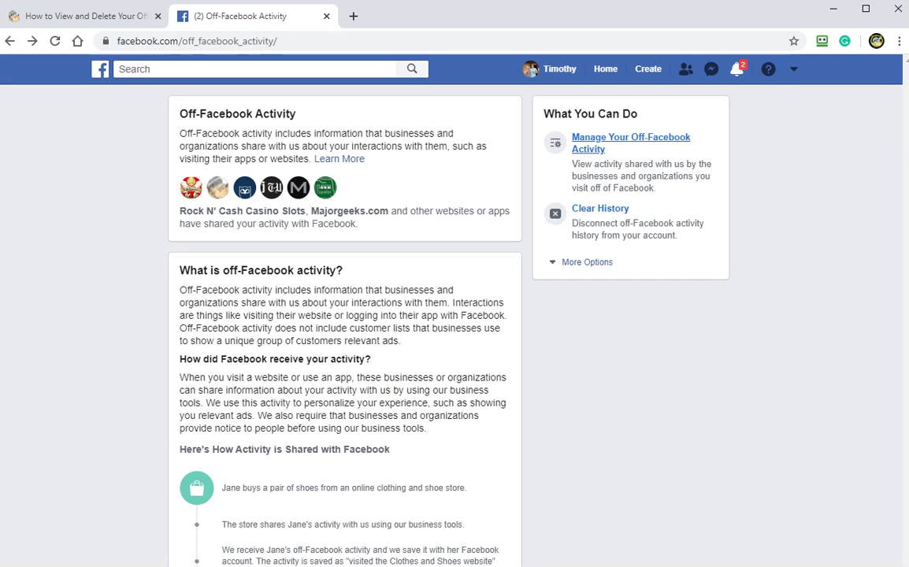
# Turn off future activity from floridatraveler.com in the off-Facebook activity list and dismiss the closing notice
pyautogui.click(630, 142)
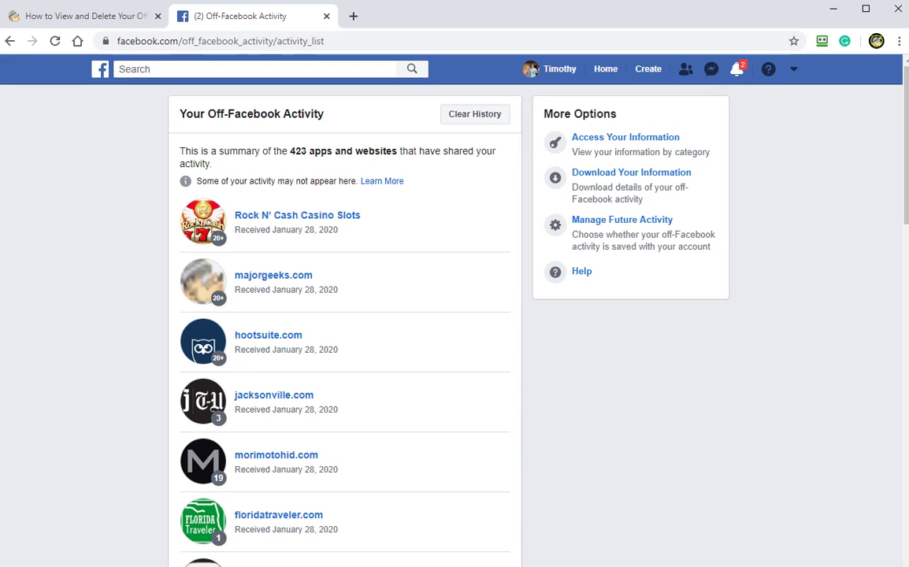
pyautogui.click(278, 515)
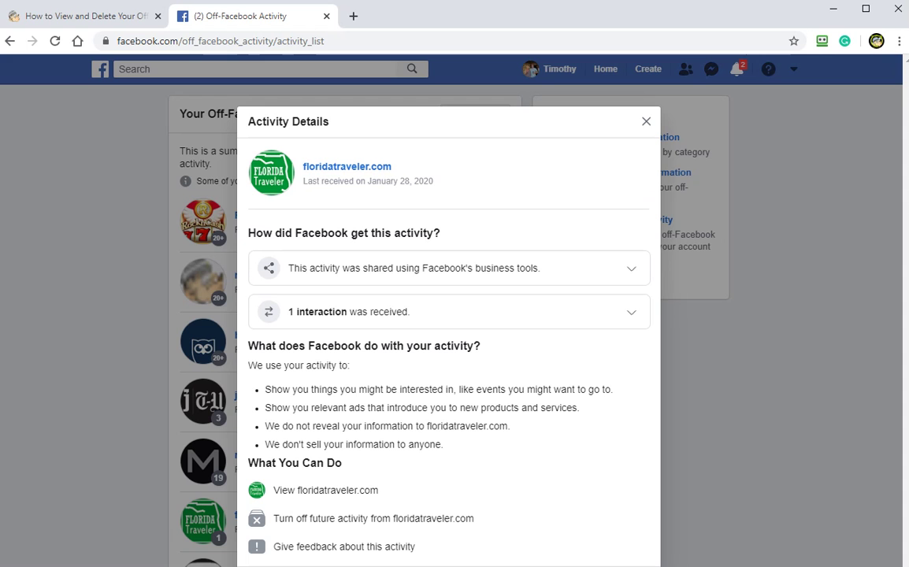
pyautogui.press('Return')
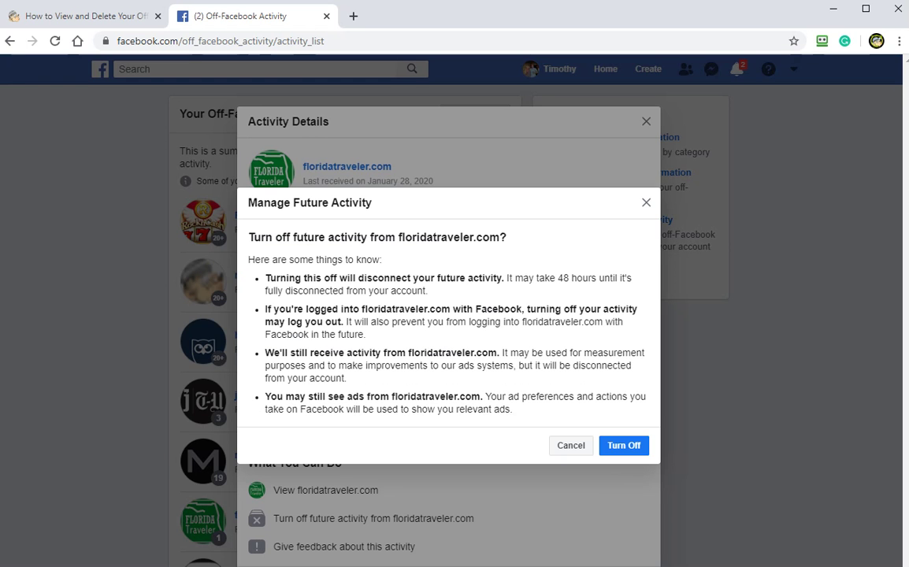
pyautogui.click(623, 445)
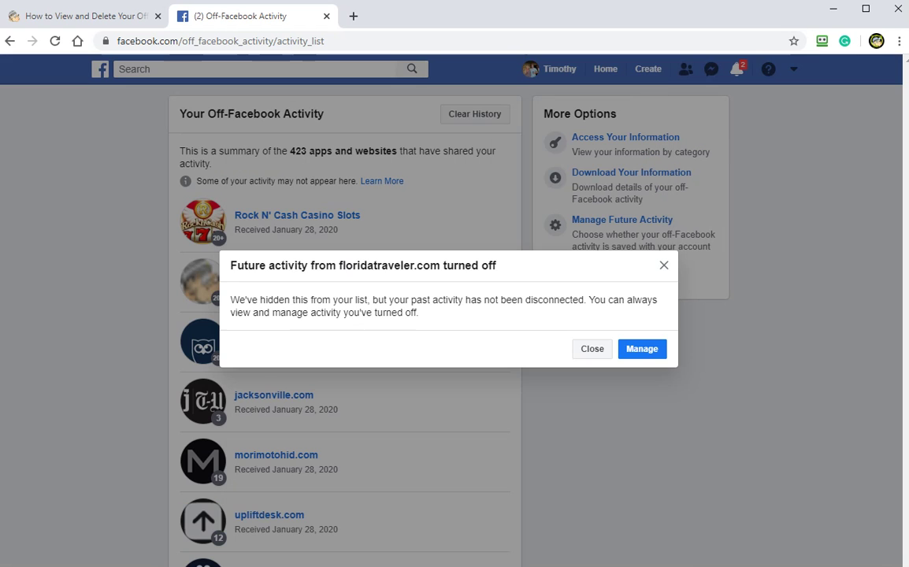
pyautogui.press('Tab')
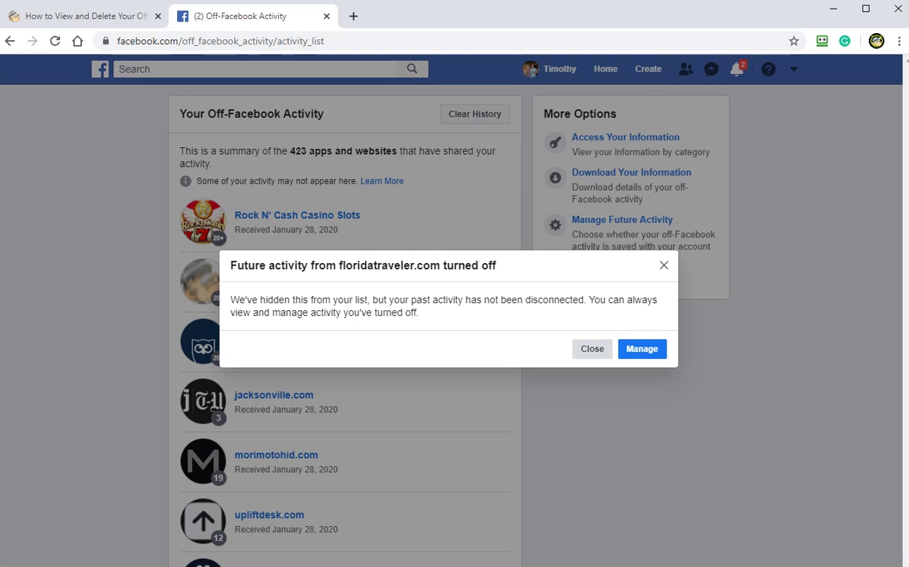
pyautogui.press('Return')
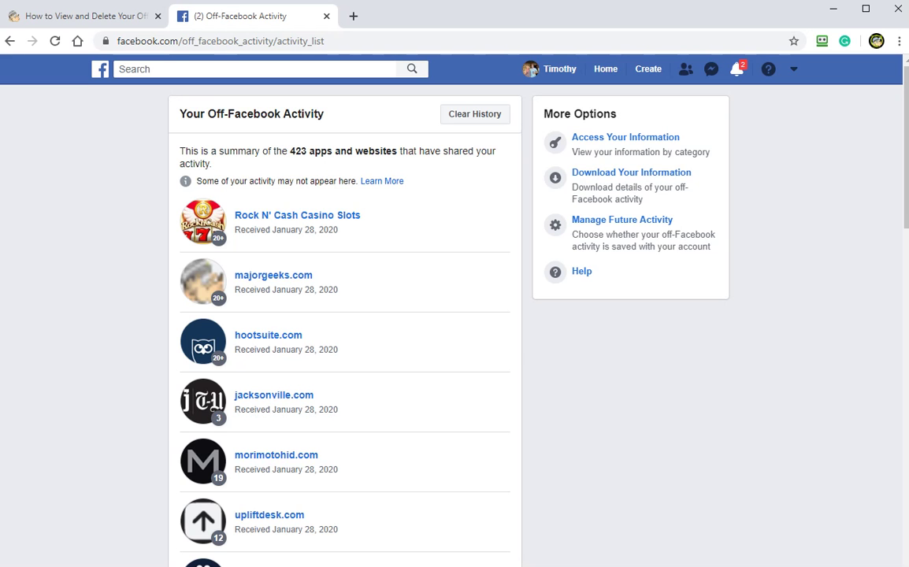
# Open Access Your Information, look through the Events, Marketplace and Posts categories, and close that page
pyautogui.click(10, 41)
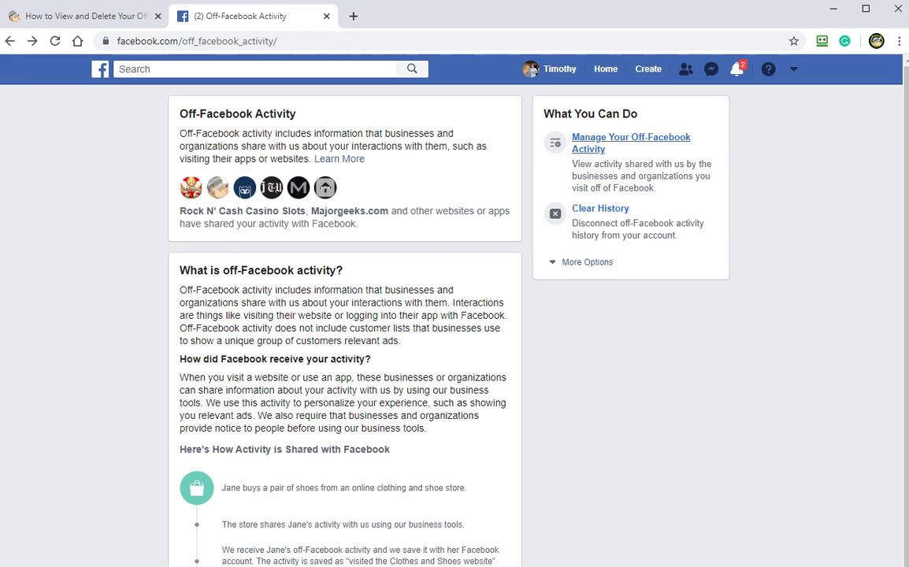
pyautogui.click(586, 261)
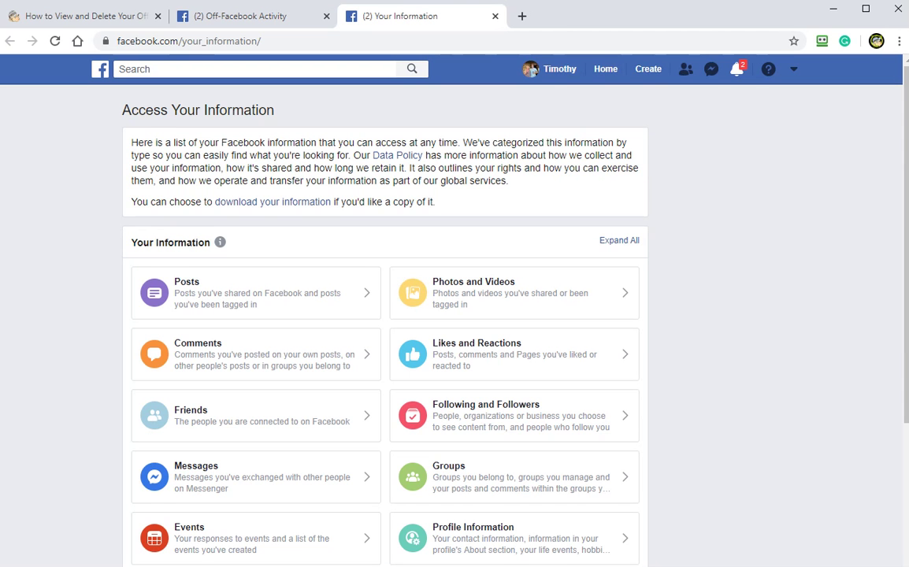
pyautogui.scroll(-2, 384, 326)
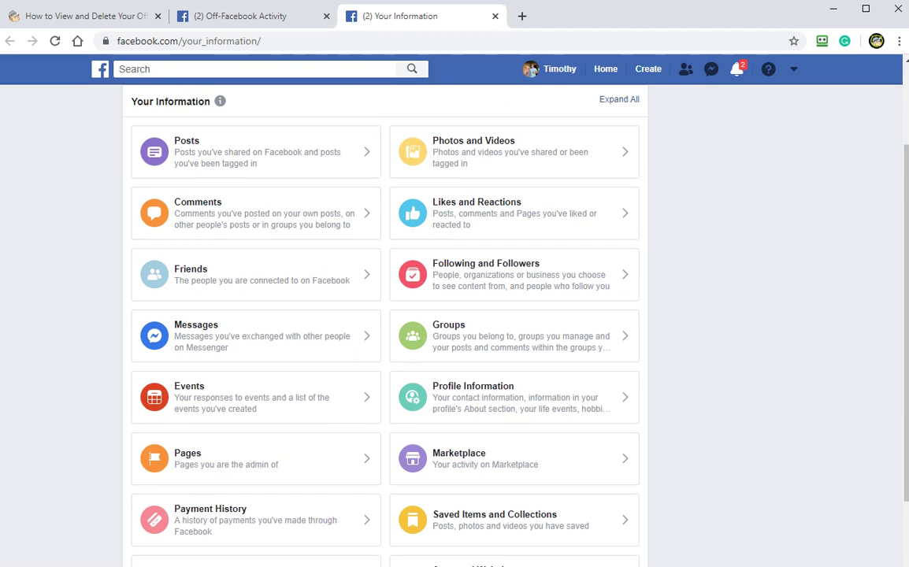
pyautogui.click(255, 397)
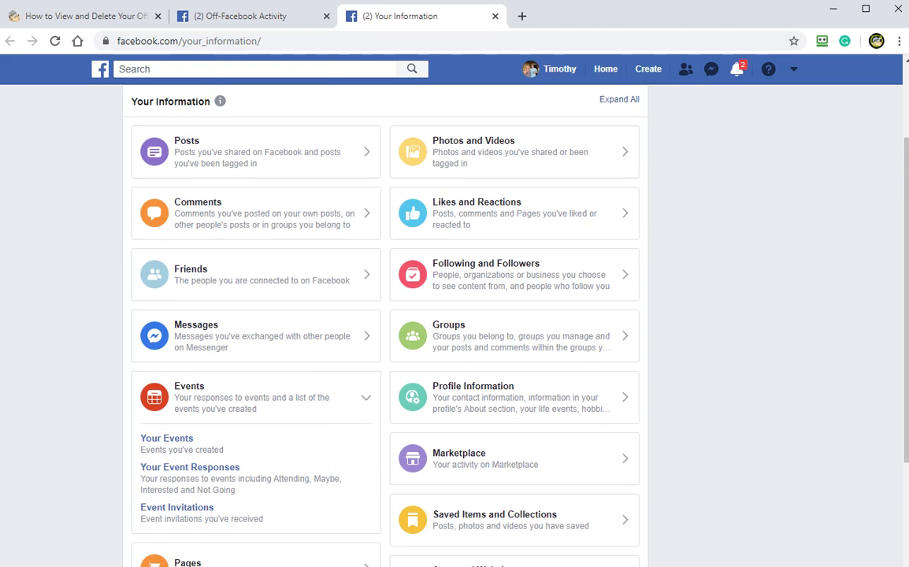
pyautogui.click(255, 151)
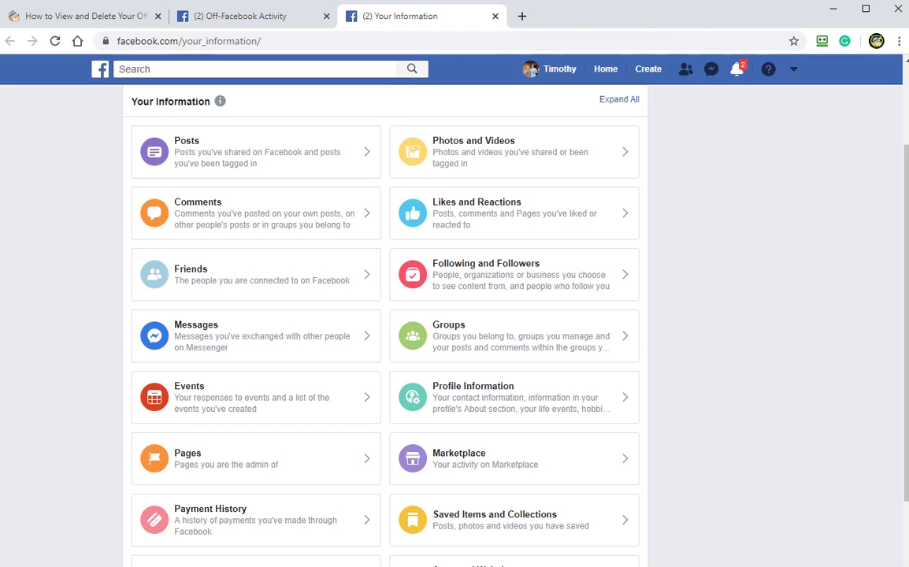
pyautogui.moveTo(470, 454); pyautogui.dragTo(471, 465)
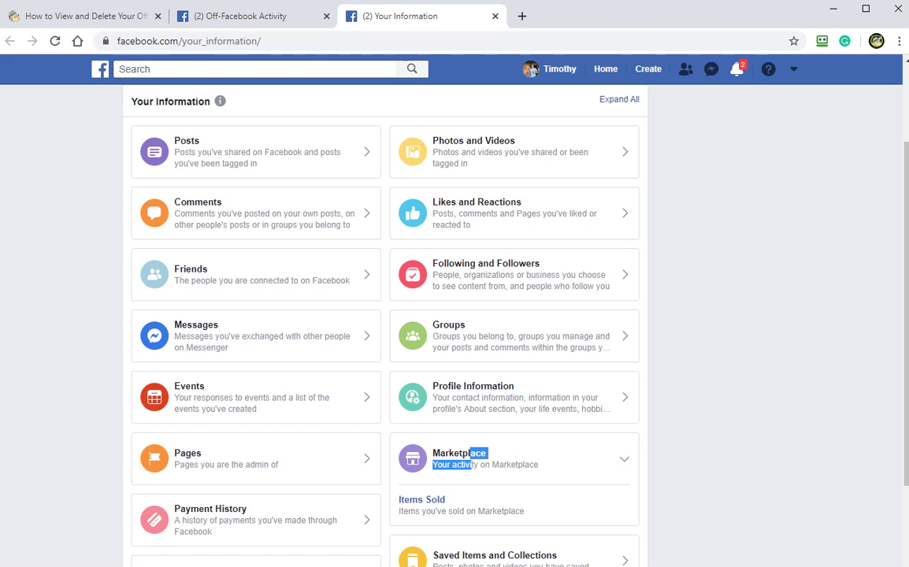
pyautogui.click(255, 151)
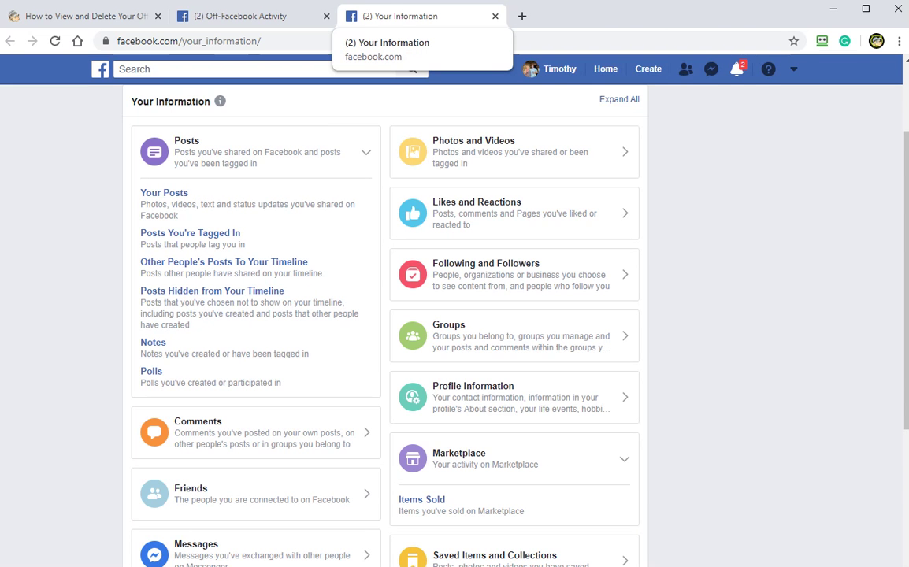
pyautogui.click(495, 16)
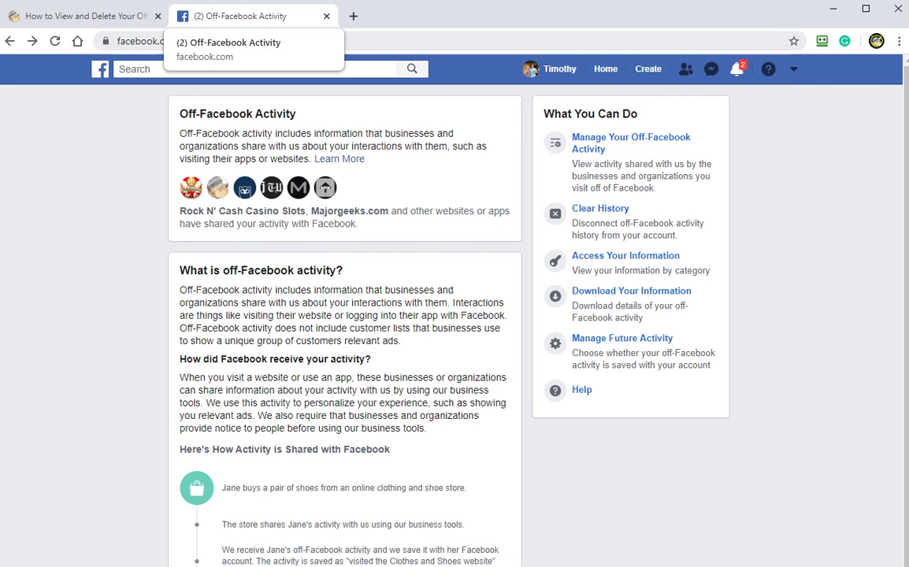
# Return to the MajorGeeks article and read its instructions on activity details, Clear History and Manage Future Activity
pyautogui.click(78, 16)
pyautogui.scroll(-3, 449, 315)
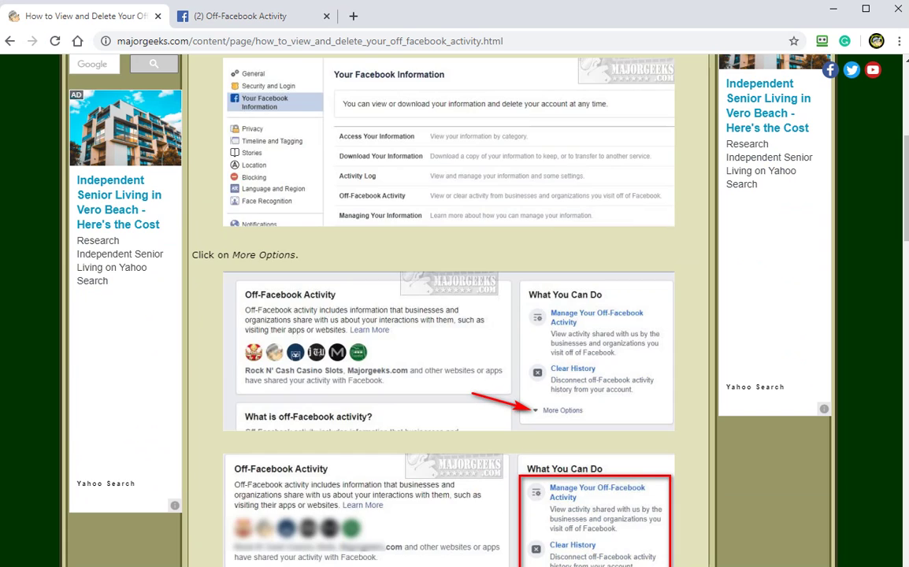
pyautogui.scroll(-8, 448, 315)
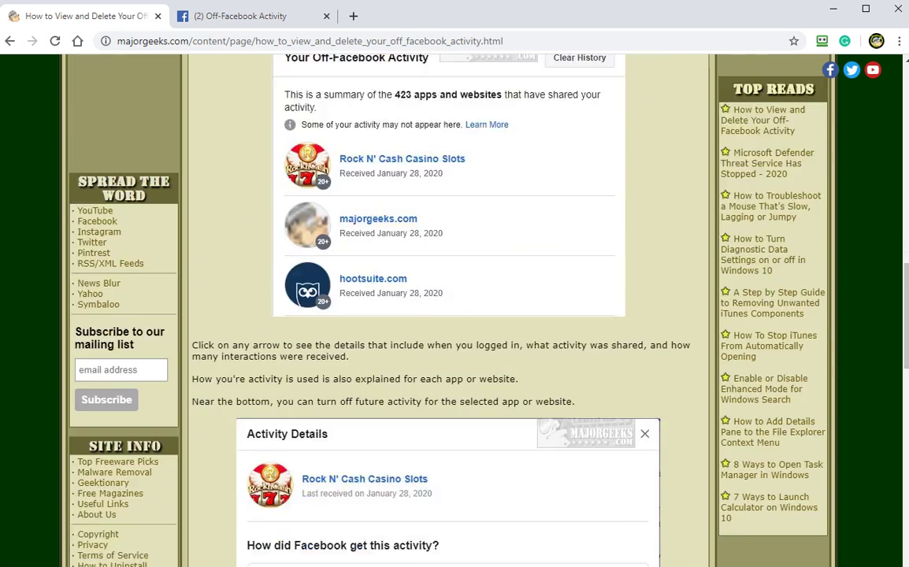
pyautogui.scroll(-3, 449, 315)
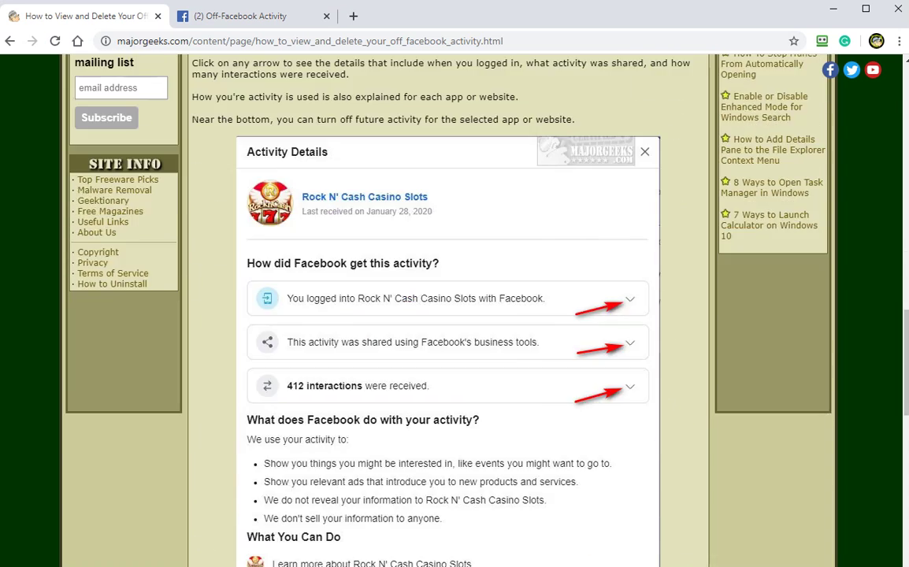
pyautogui.scroll(-3, 449, 315)
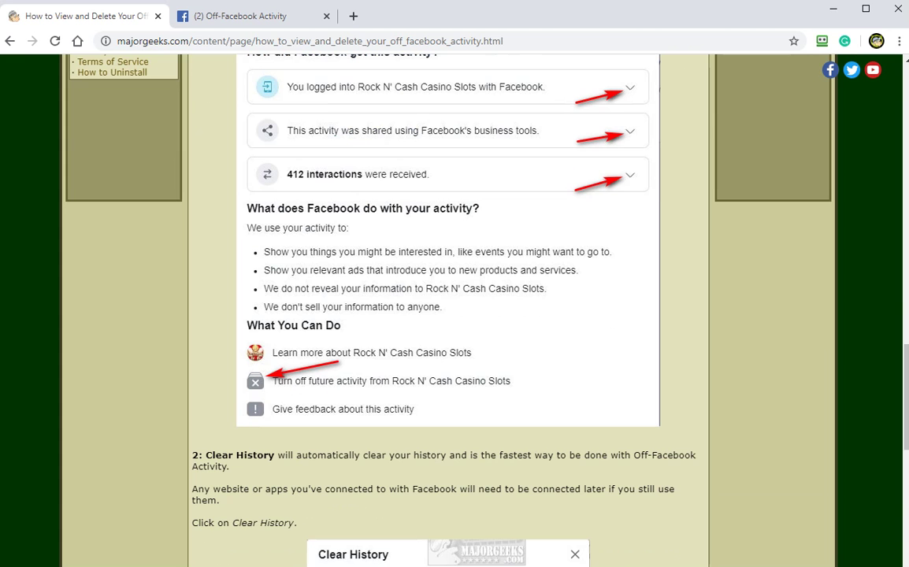
pyautogui.scroll(-3, 449, 315)
pyautogui.scroll(-5, 454, 315)
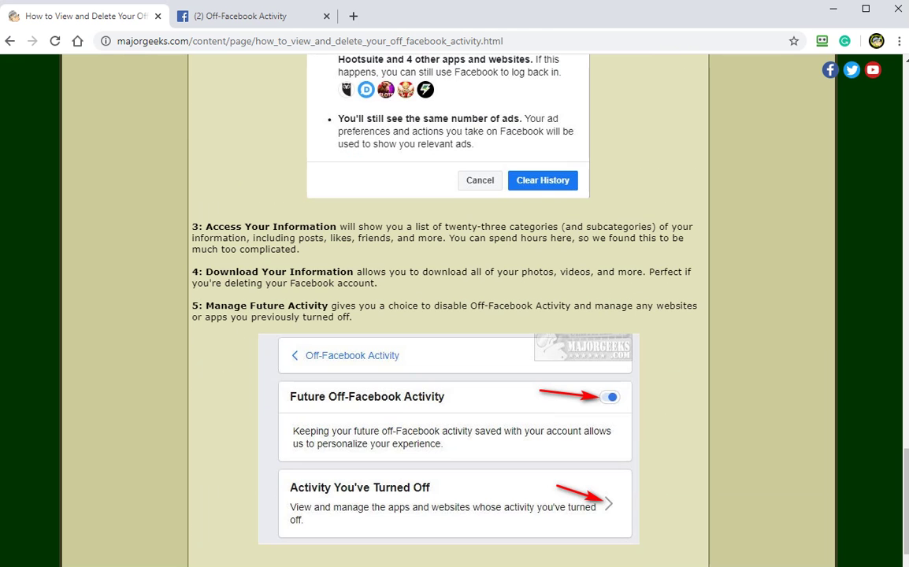
pyautogui.scroll(-1, 454, 315)
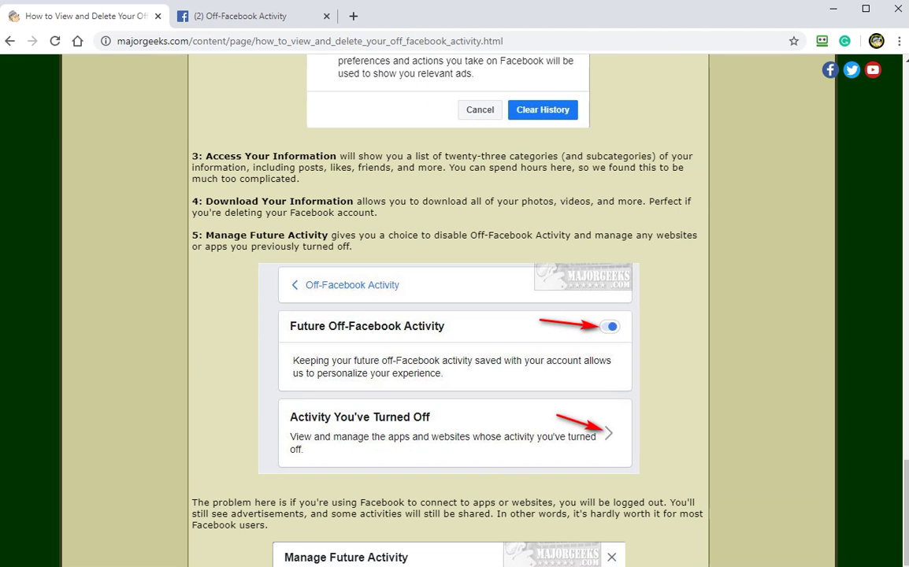
pyautogui.scroll(-2, 454, 315)
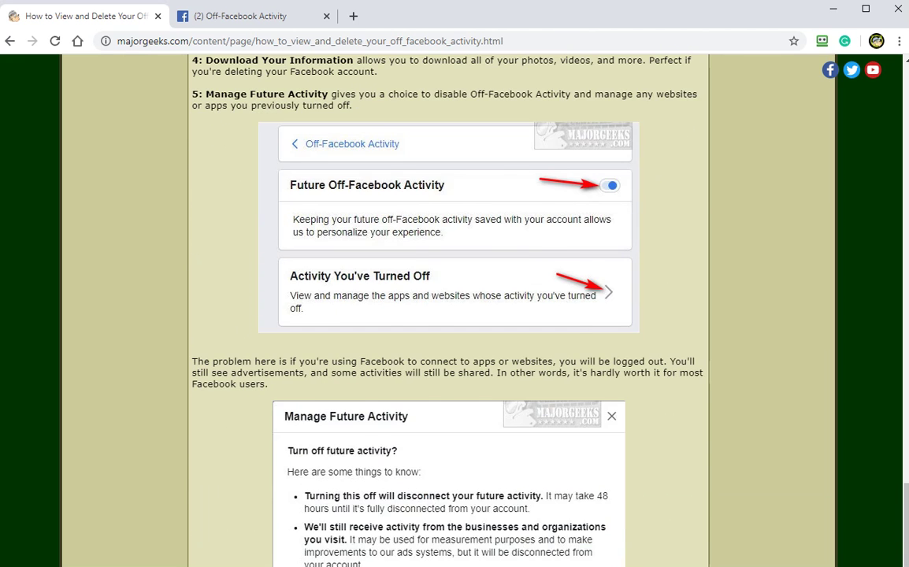
# Back on Facebook, open the Manage Future Activity settings and view the confirmation for turning off all future activity, cancelling it
pyautogui.hotkey('ctrl', 'Tab')
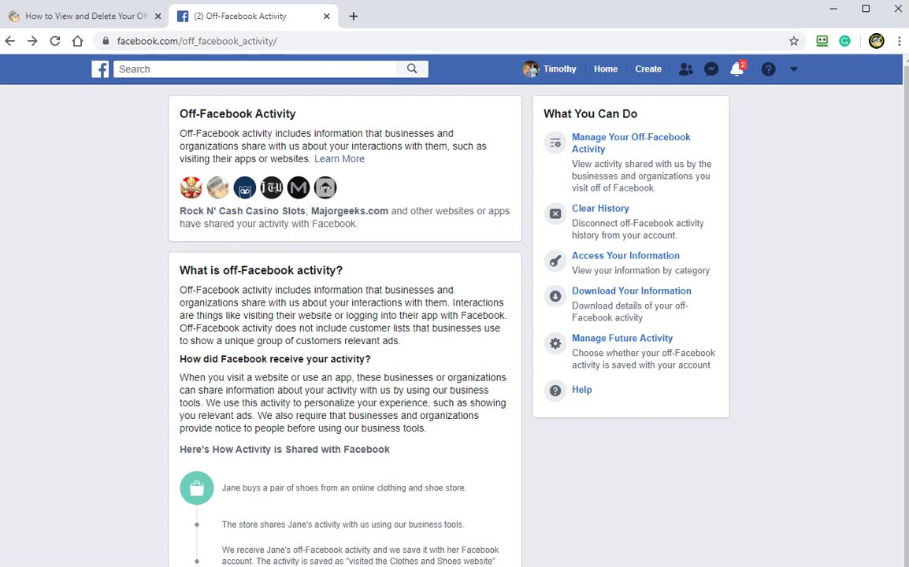
pyautogui.click(622, 338)
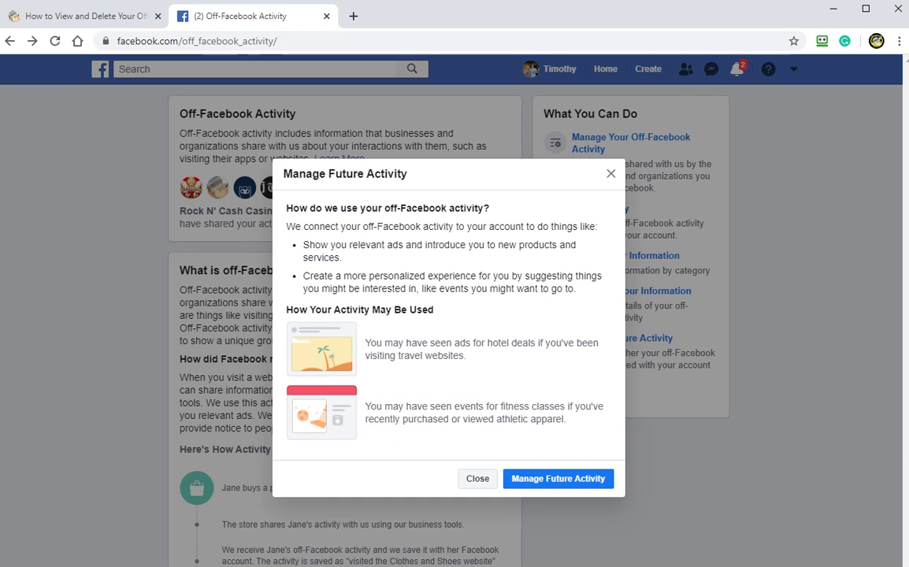
pyautogui.click(558, 478)
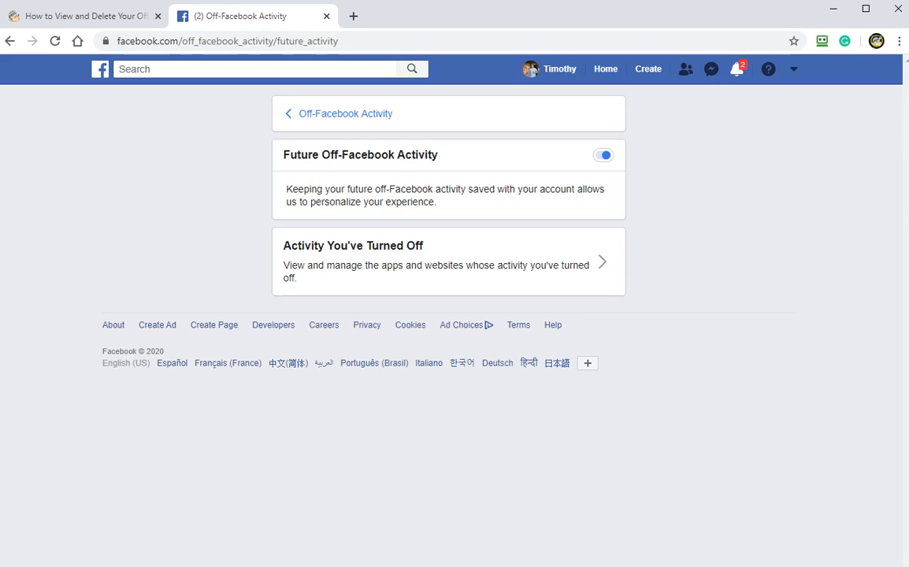
pyautogui.click(603, 155)
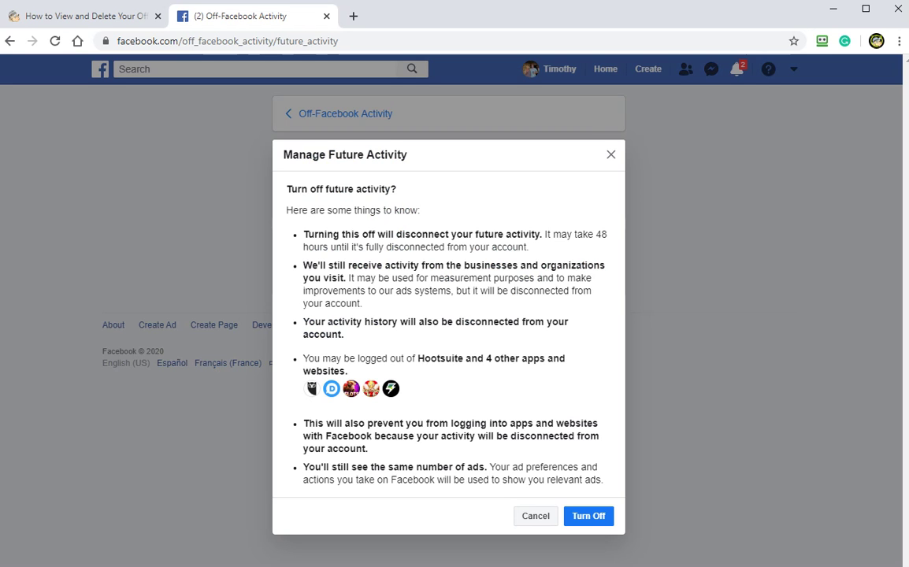
pyautogui.press('Escape')
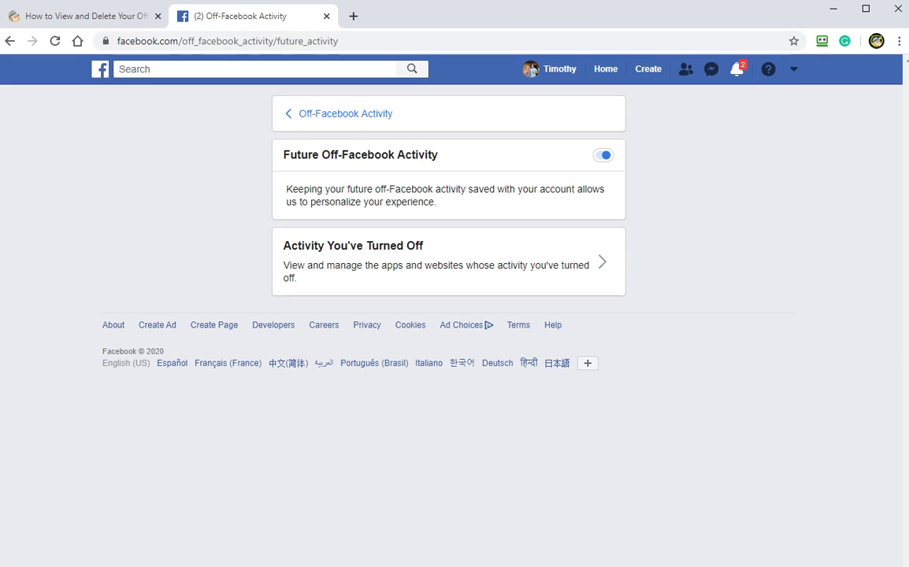
# In Activity You've Turned Off, allow floridatraveler.com activity to stay connected to the account, and return to the Off-Facebook Activity overview
pyautogui.click(602, 261)
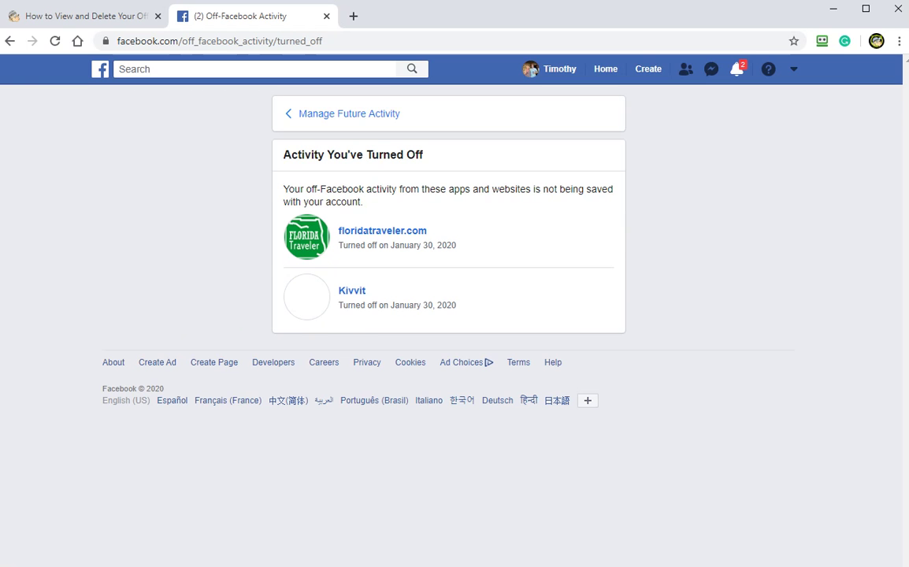
pyautogui.click(382, 230)
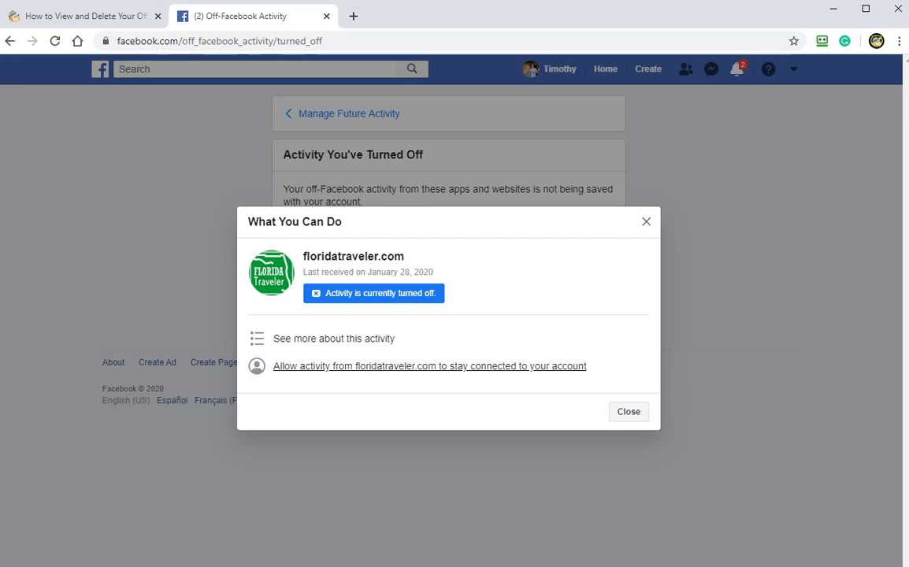
pyautogui.click(429, 367)
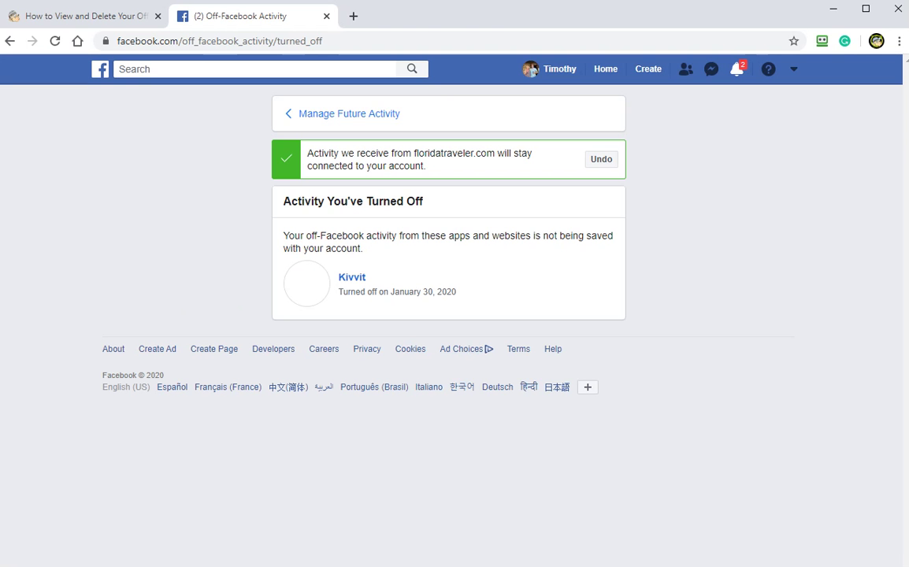
pyautogui.hotkey('alt', 'Left')
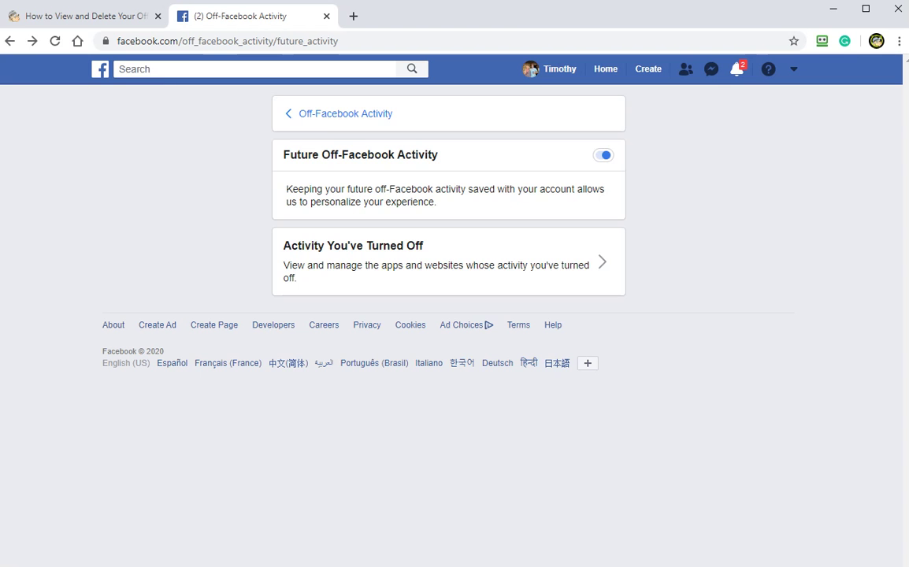
pyautogui.click(10, 41)
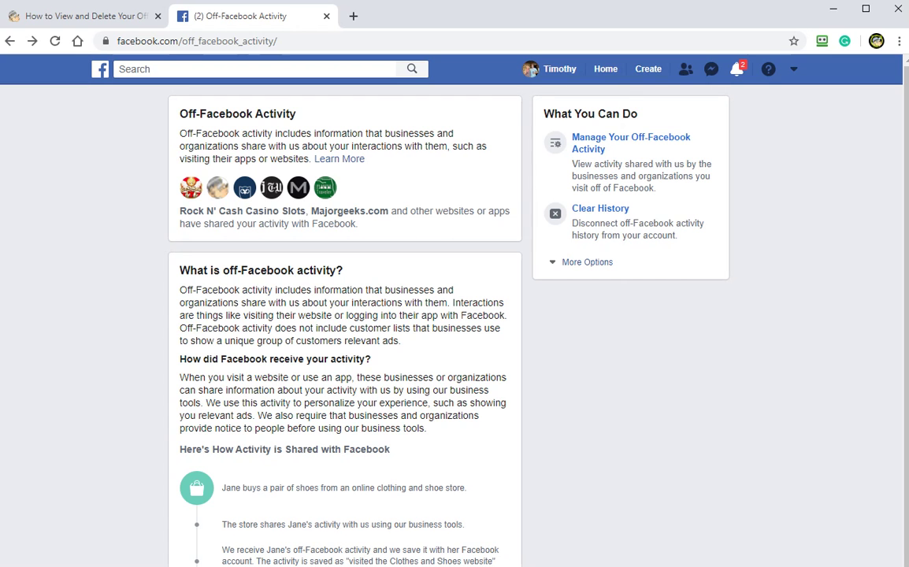
# Switch to the MajorGeeks article and review its Manage Future Activity caveats, summary, opening instructions and numbered steps 1 to 5
pyautogui.hotkey('ctrl', 'Tab')
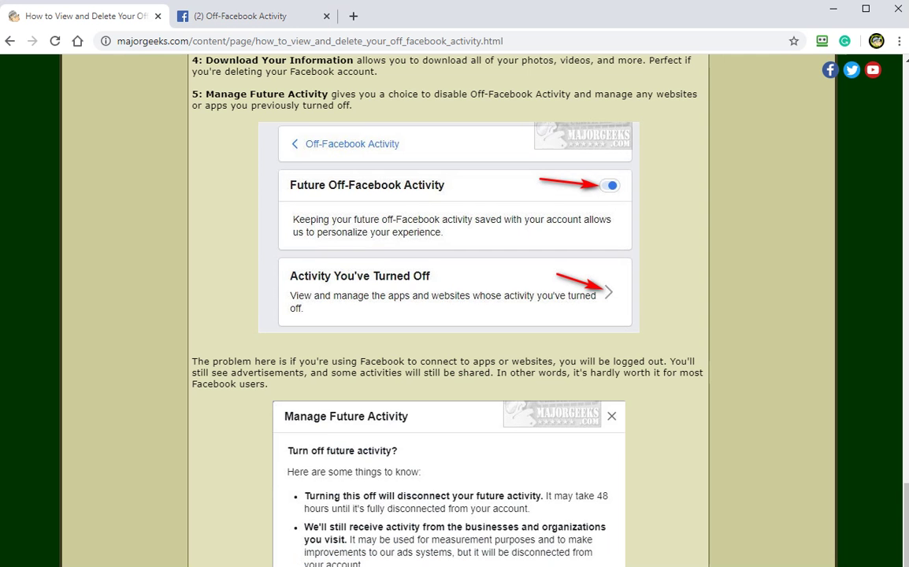
pyautogui.scroll(-3, 454, 315)
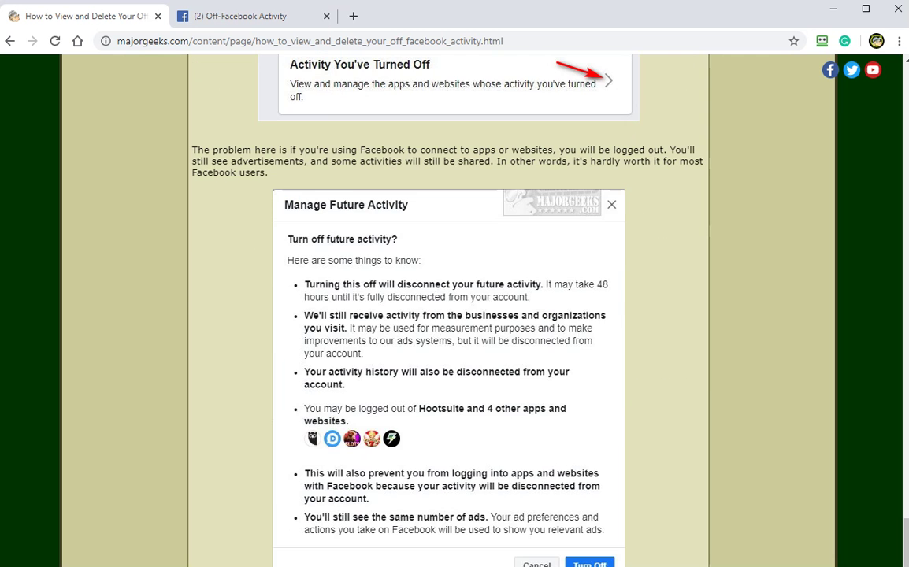
pyautogui.scroll(-1, 454, 314)
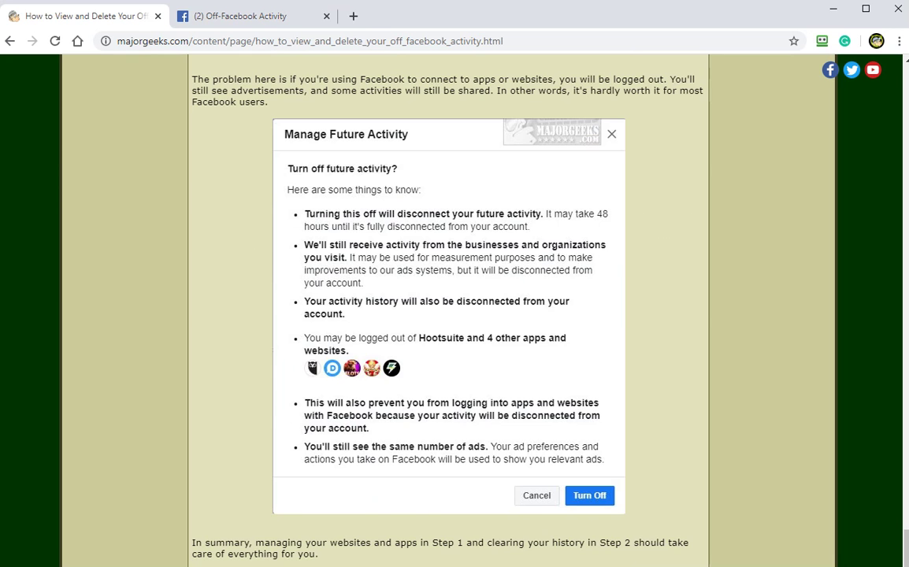
pyautogui.scroll(9, 454, 315)
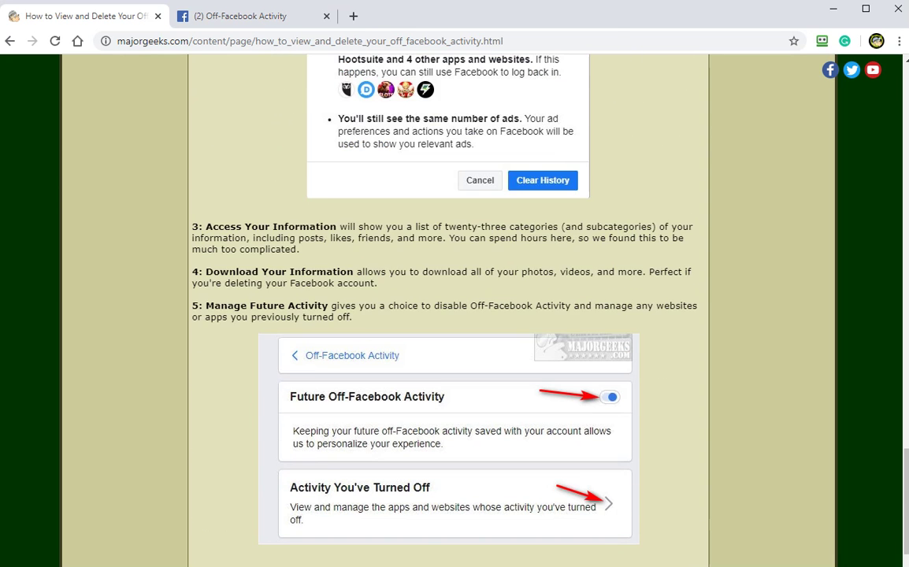
pyautogui.scroll(14, 455, 315)
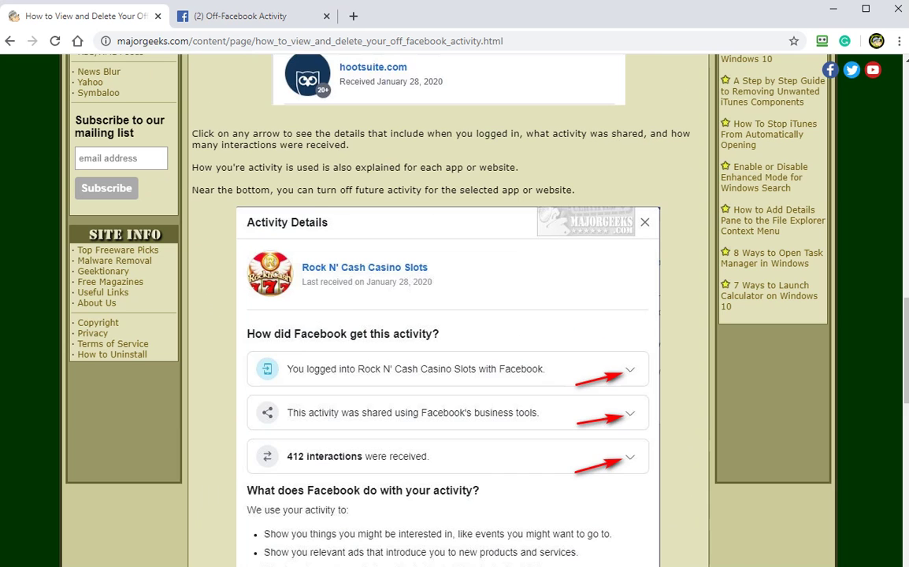
pyautogui.scroll(5, 454, 315)
pyautogui.scroll(3, 454, 315)
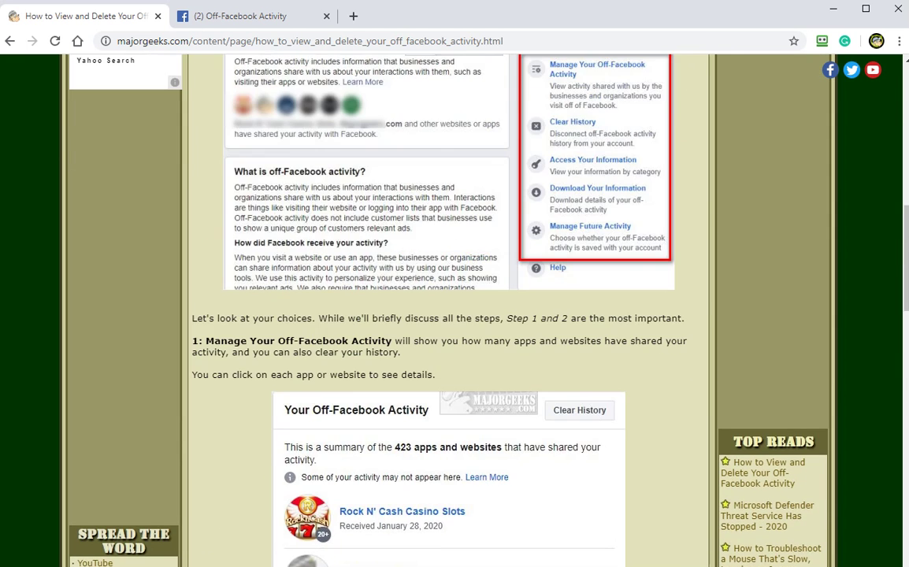
pyautogui.scroll(4, 454, 315)
pyautogui.scroll(3, 455, 315)
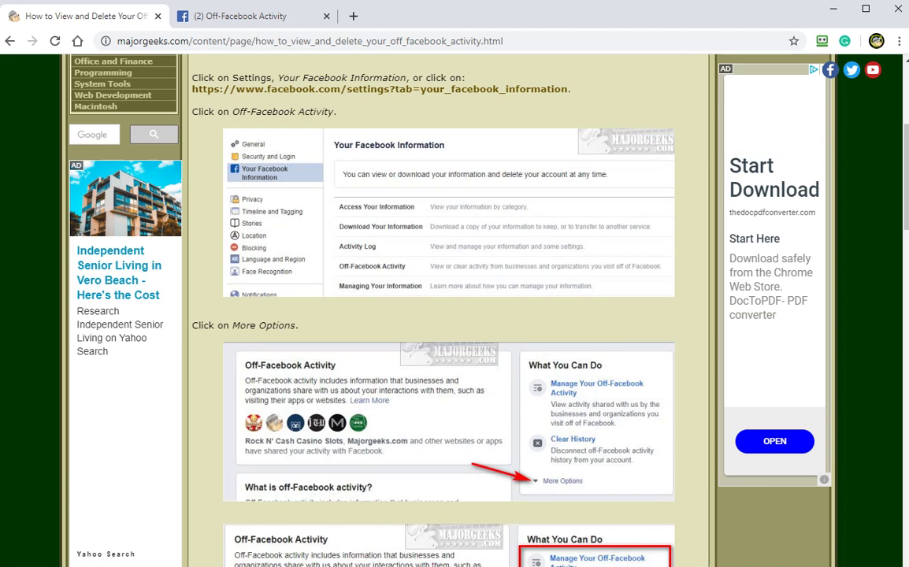
pyautogui.scroll(-6, 454, 315)
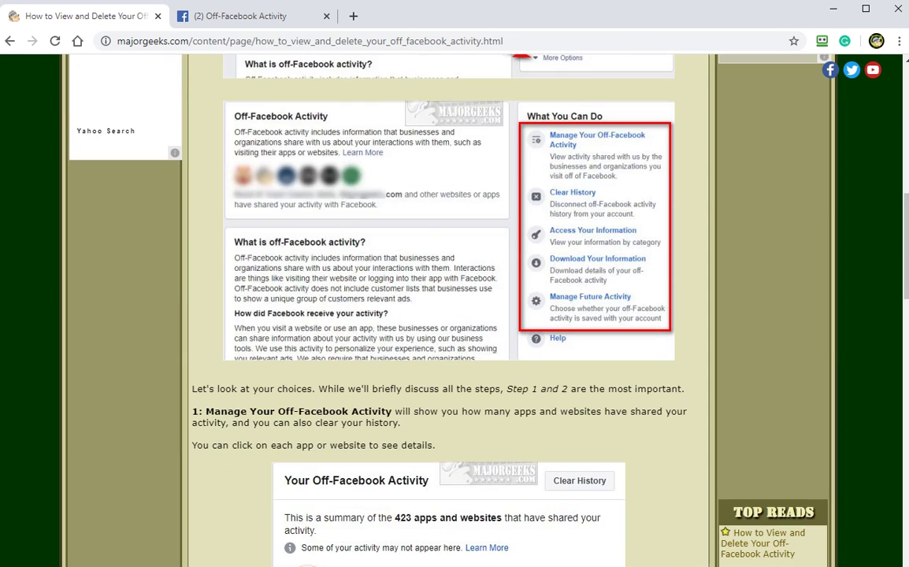
pyautogui.scroll(-3, 454, 315)
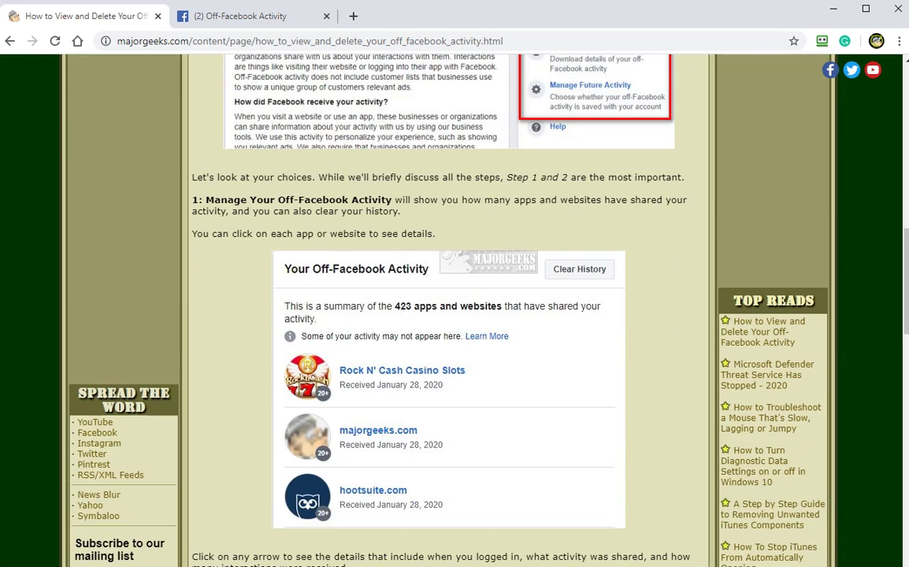
pyautogui.scroll(-12, 454, 315)
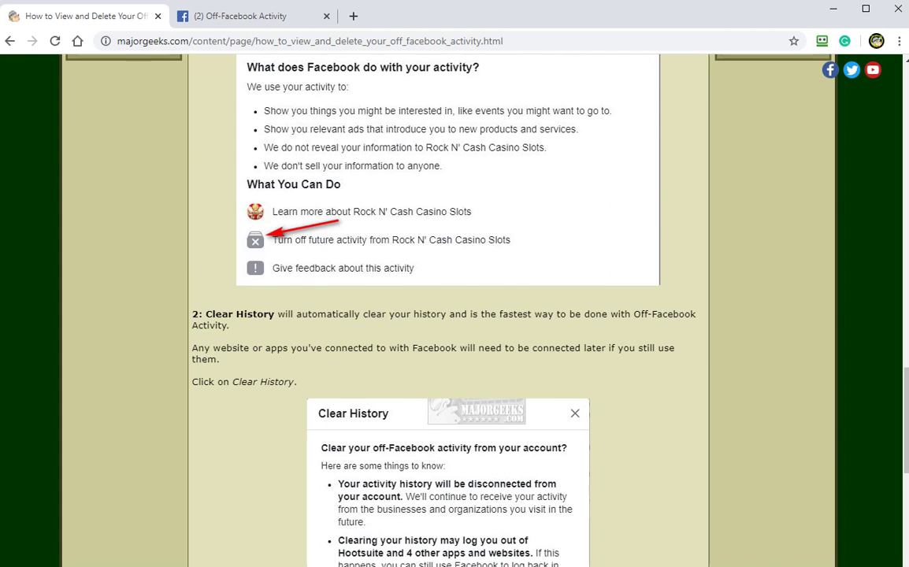
pyautogui.scroll(-10, 454, 315)
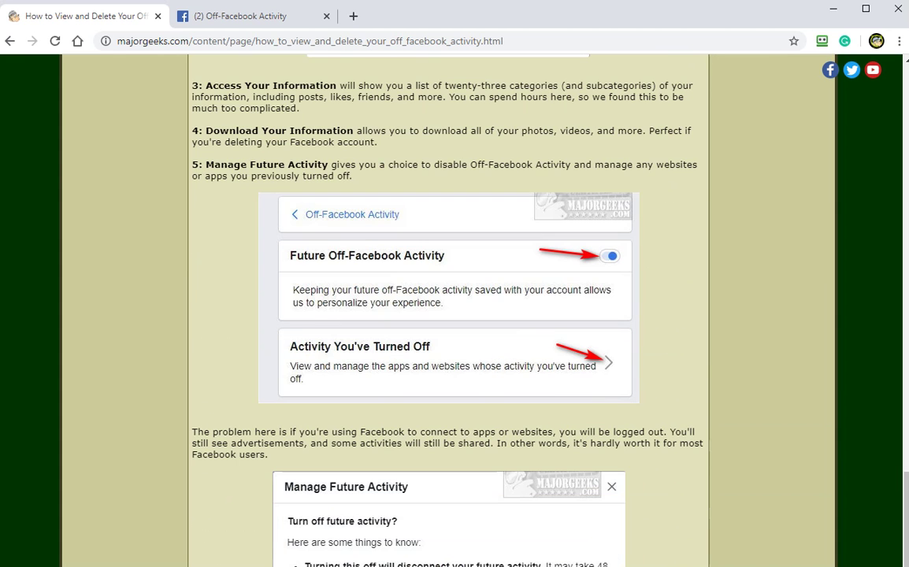
# Back on Facebook, expand the additional Off-Facebook Activity options, briefly highlight Download Your Information, and clear the highlight
pyautogui.hotkey('ctrl', 'Tab')
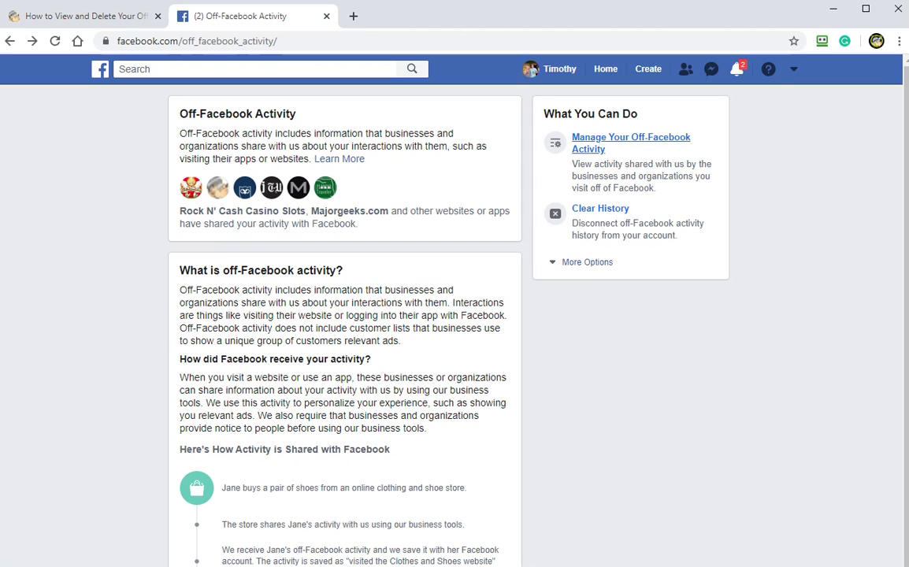
pyautogui.click(586, 262)
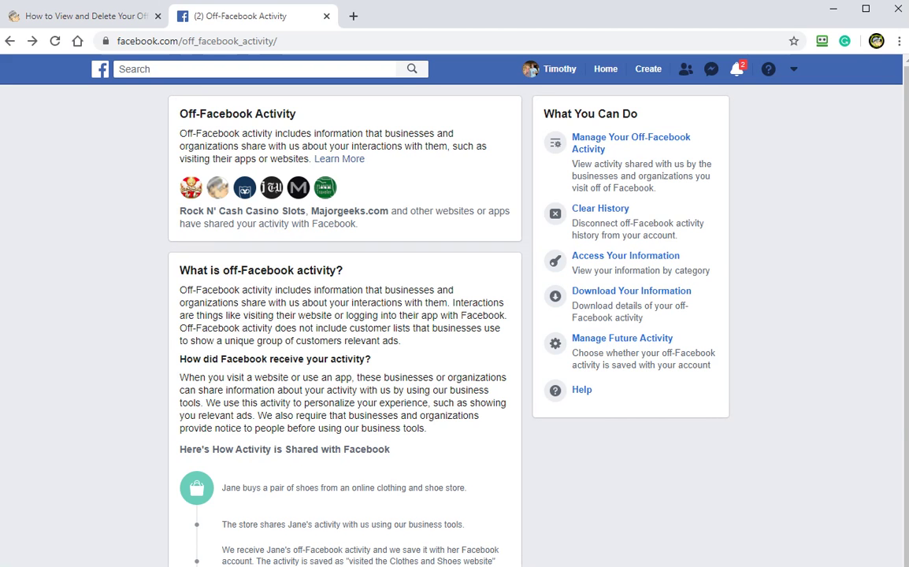
pyautogui.moveTo(572, 291); pyautogui.dragTo(692, 291)
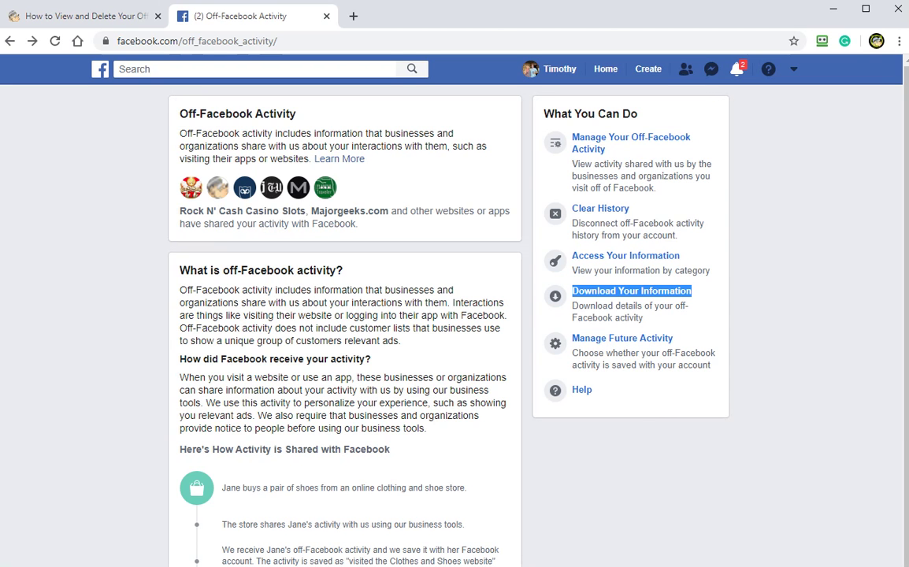
pyautogui.click(526, 262)
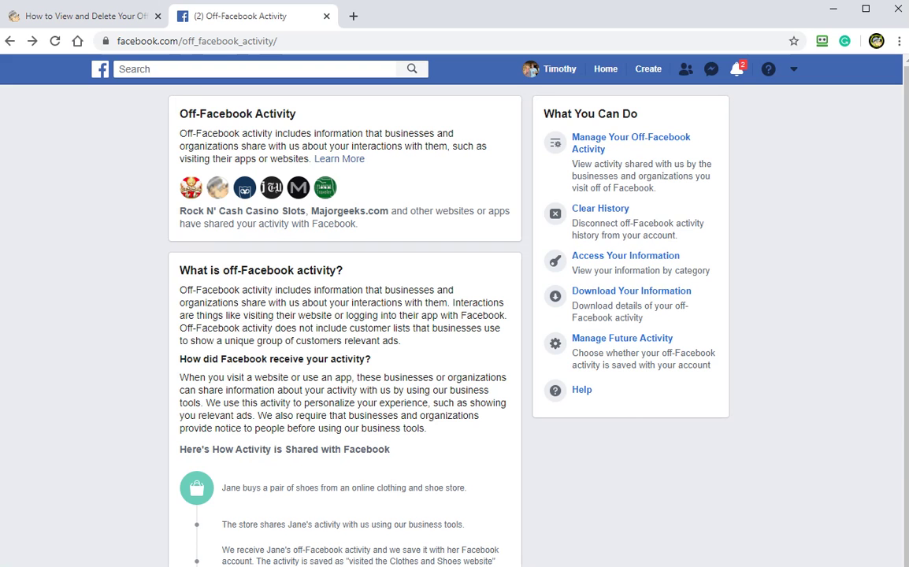